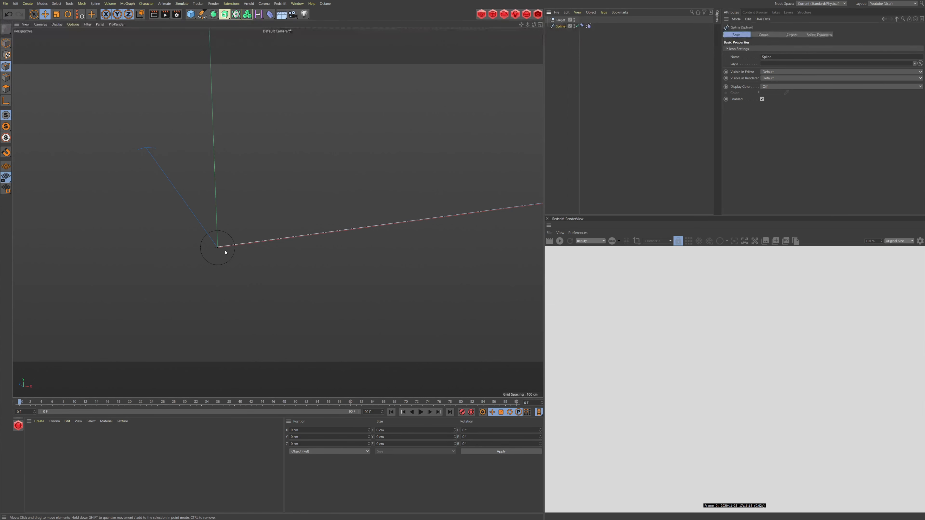
Step: Select the spline's starting point and link the Target null as the object of the spline's Constraint tag
left_click(215, 248)
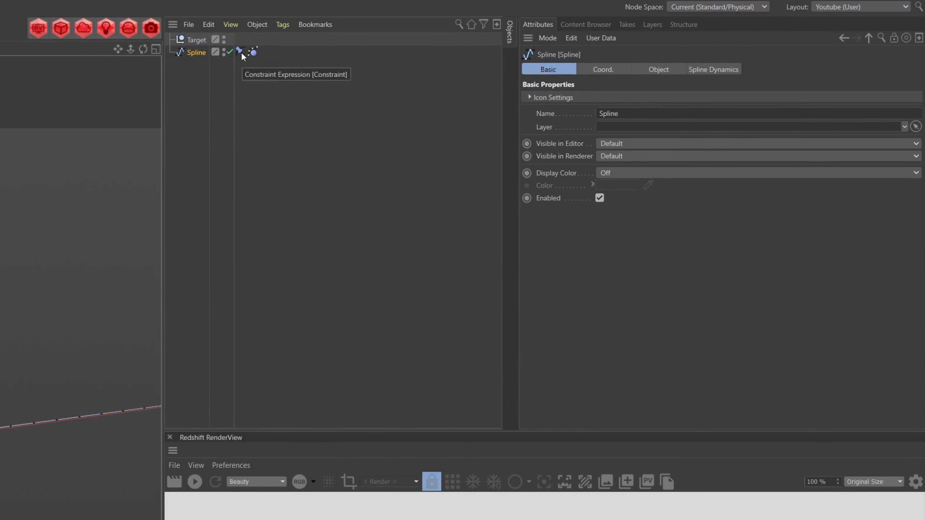
left_click(240, 53)
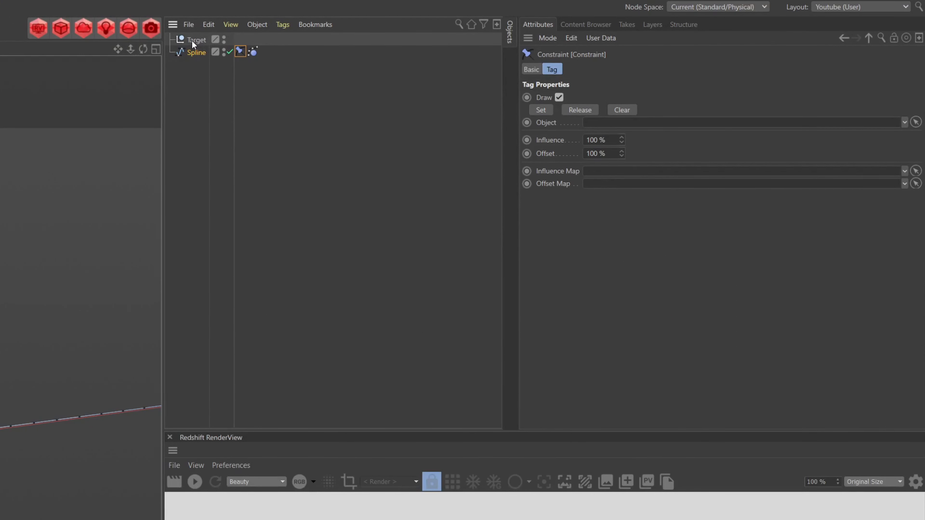
left_click_drag(382, 59, 600, 123)
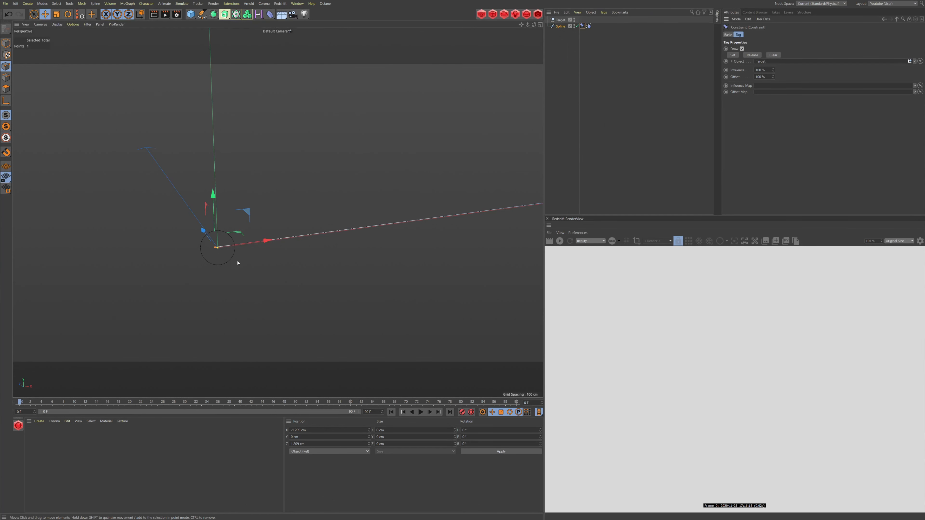
Step: Play the spline simulation and extend the timeline and its preview range to 900 frames
mouse_move(220, 250)
left_mouse_down("alt")
mouse_move(211, 260)
mouse_move(260, 239)
mouse_move(192, 250)
mouse_move(228, 253)
mouse_move(228, 244)
mouse_move(233, 251)
left_mouse_up("alt")
scroll(216, 248, "up", 5)
left_click(419, 414)
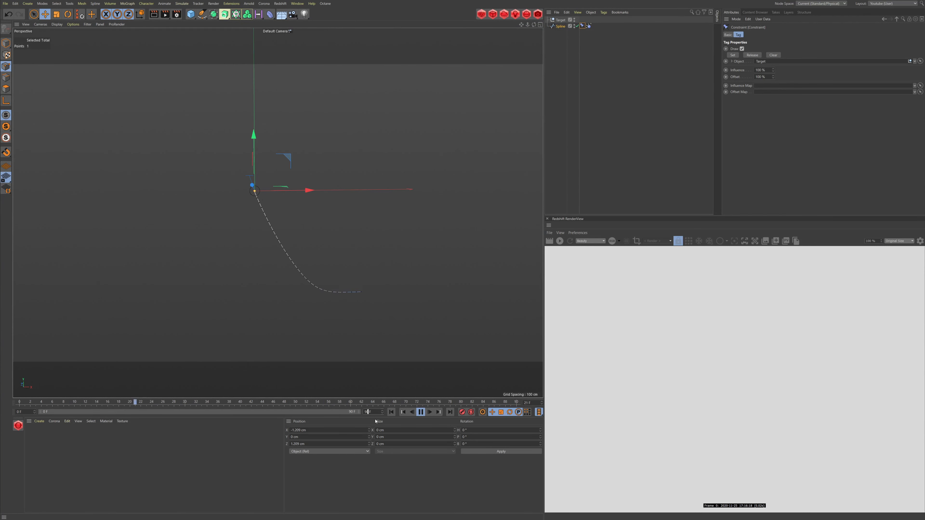
type("0")
left_click(254, 440)
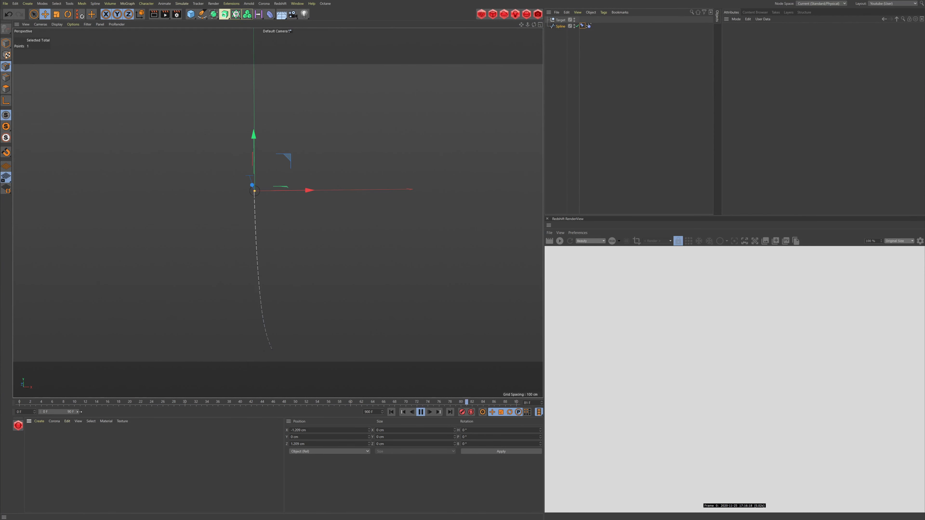
double_click(81, 412)
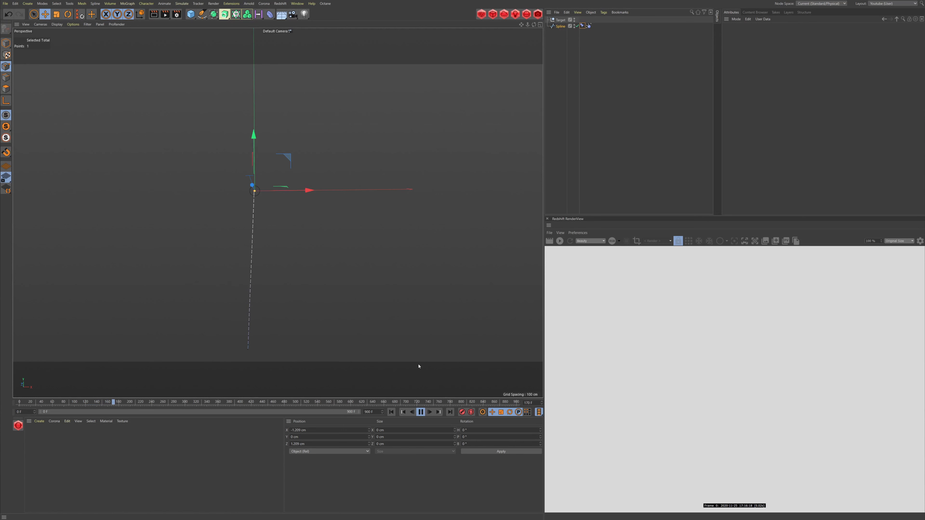
Step: Add a cube below the hanging spline, then stop the simulation and rewind to the first frame
left_click(652, 94)
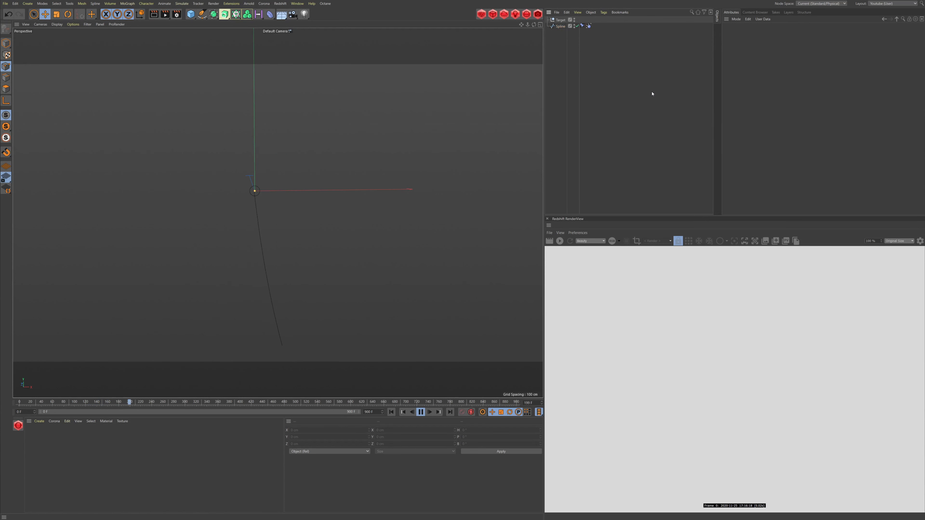
left_click(191, 14)
left_click_drag(254, 140, 274, 246)
key("F8")
key("shift+f")
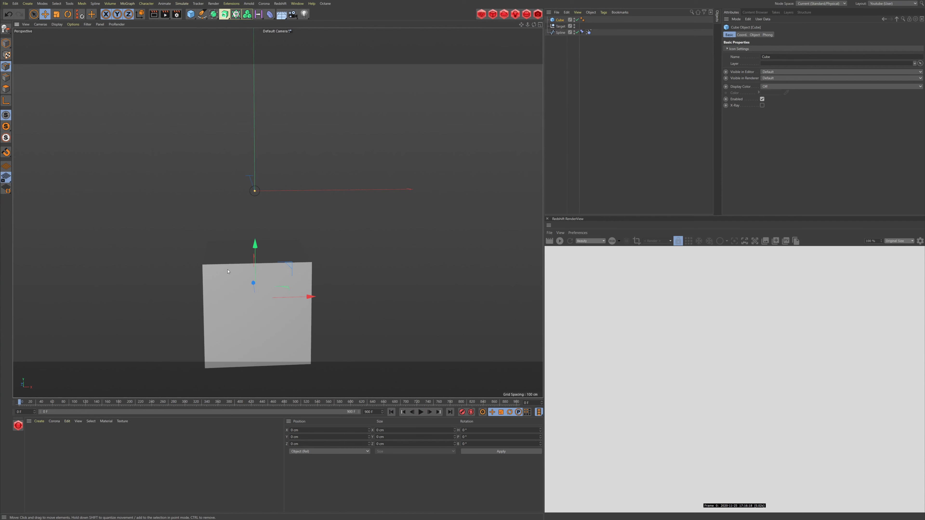
Step: Resize the cube in model mode into a wide, flat slab about 68 cm thick beneath the spline
left_click_drag(289, 199, 450, 165, "alt")
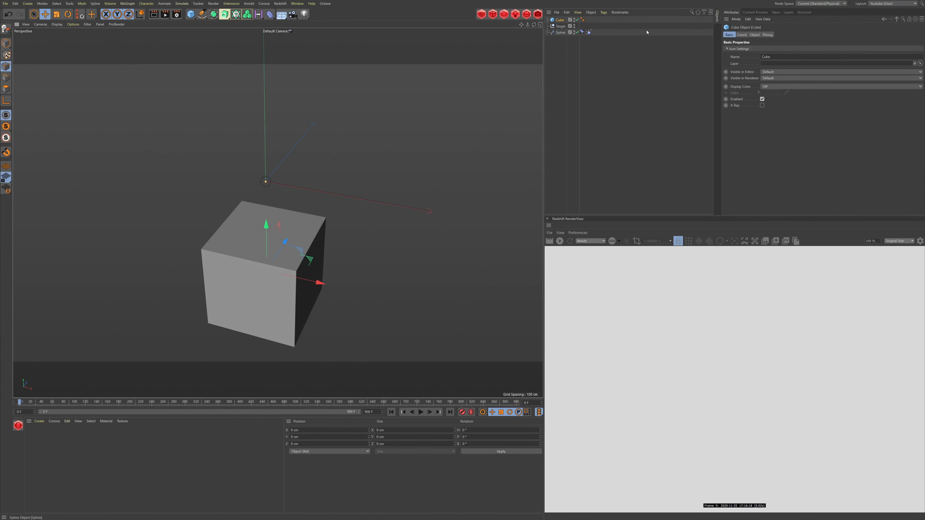
left_click(6, 43)
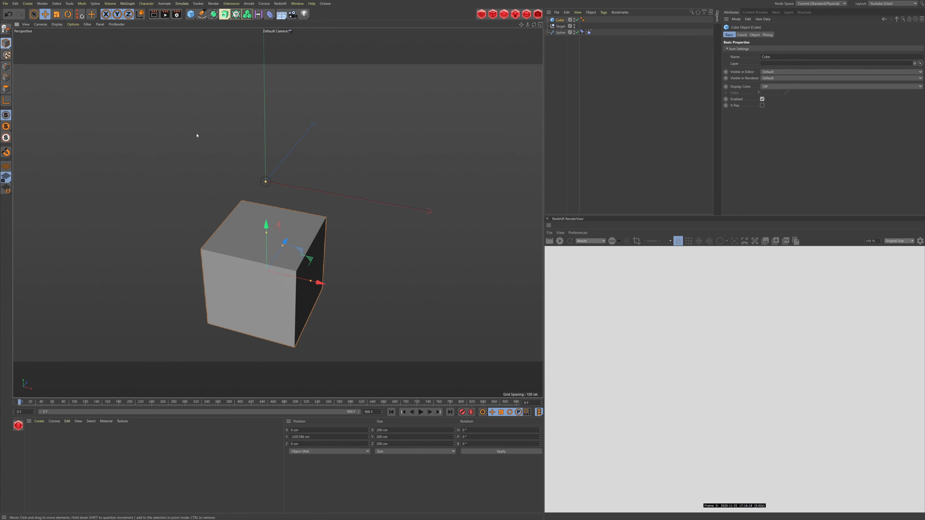
left_click_drag(320, 281, 382, 300)
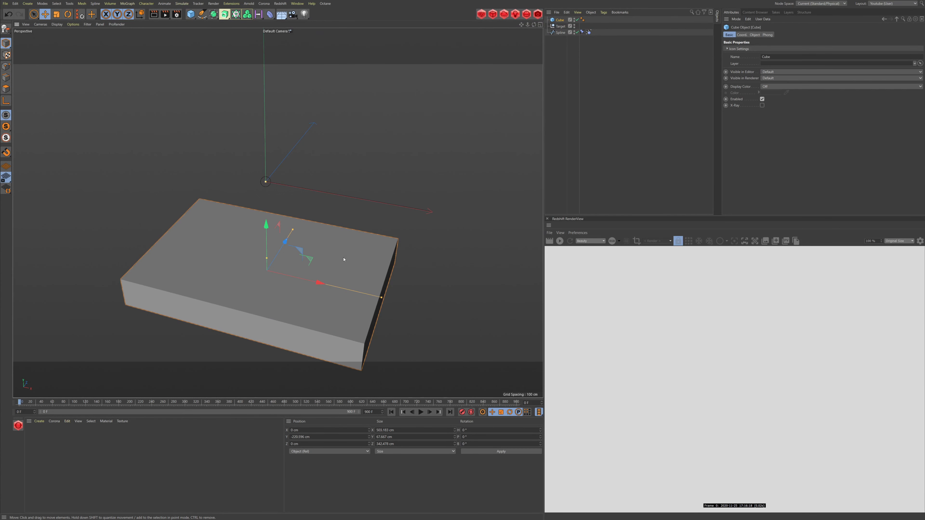
Step: Add a Hair Collider tag to the cube
right_click(561, 22)
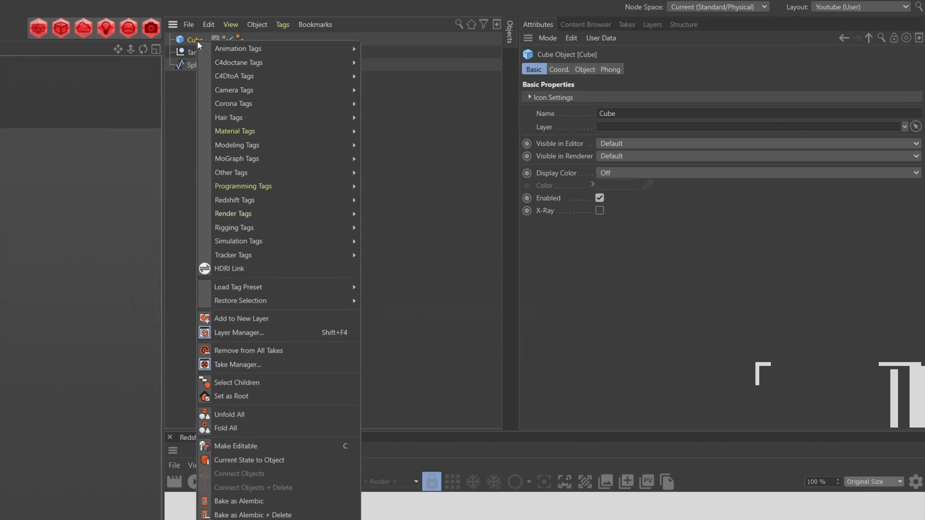
mouse_move(603, 38)
mouse_move(265, 119)
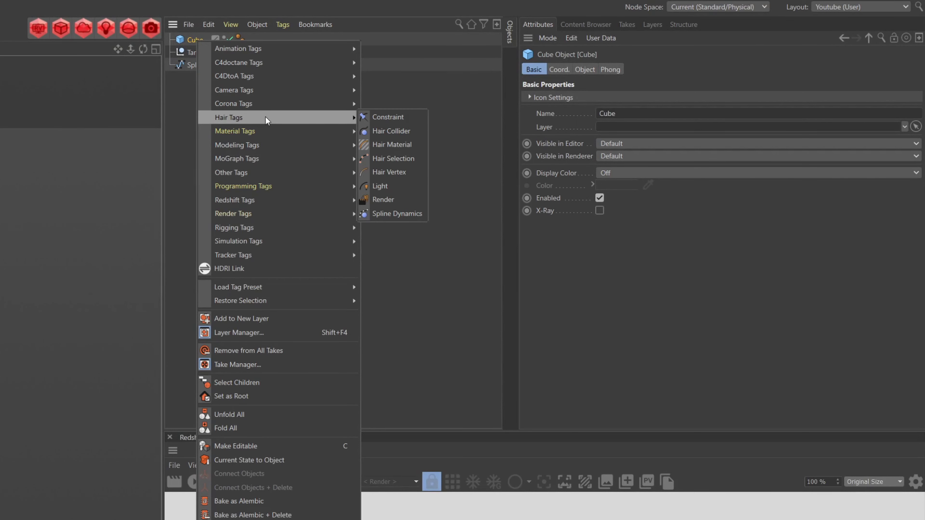
left_click(397, 132)
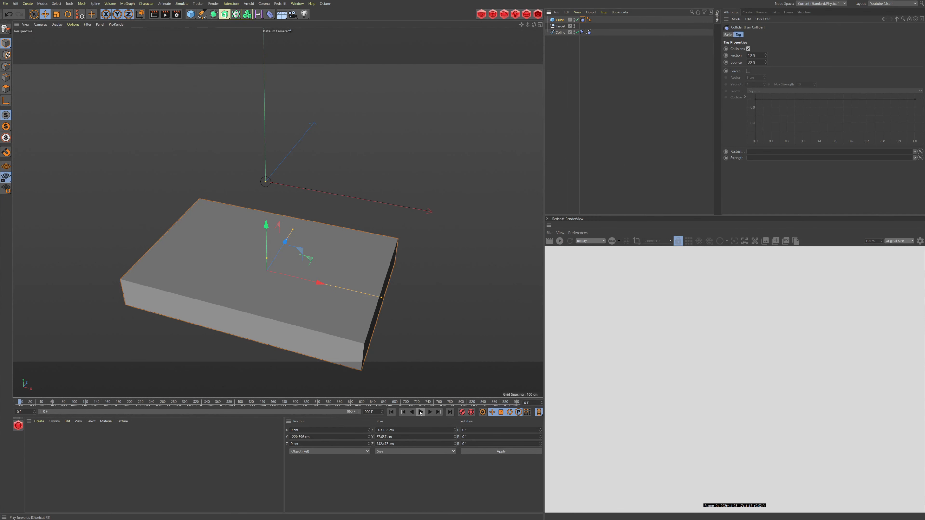
Step: Play the simulation to test the spline's collision with the slab, and lower the slab while it runs
left_click(421, 412)
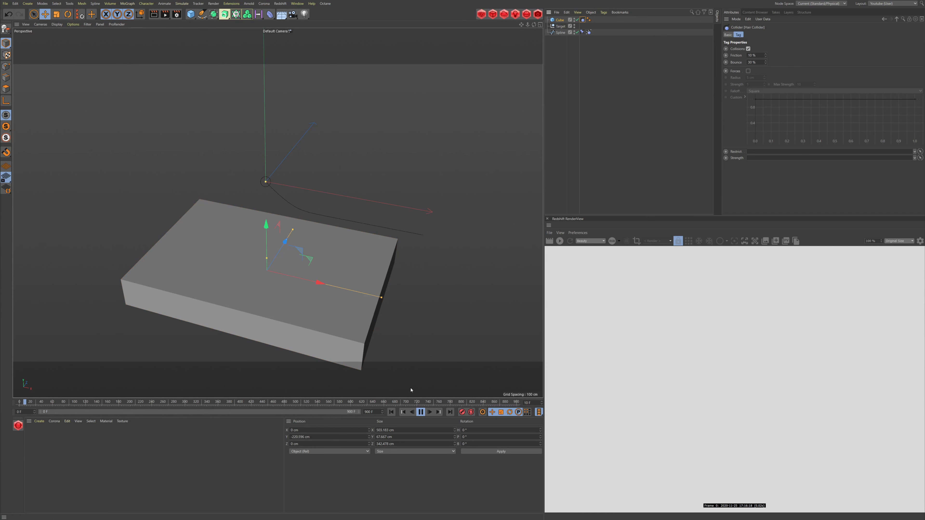
left_click_drag(291, 268, 313, 254, "alt")
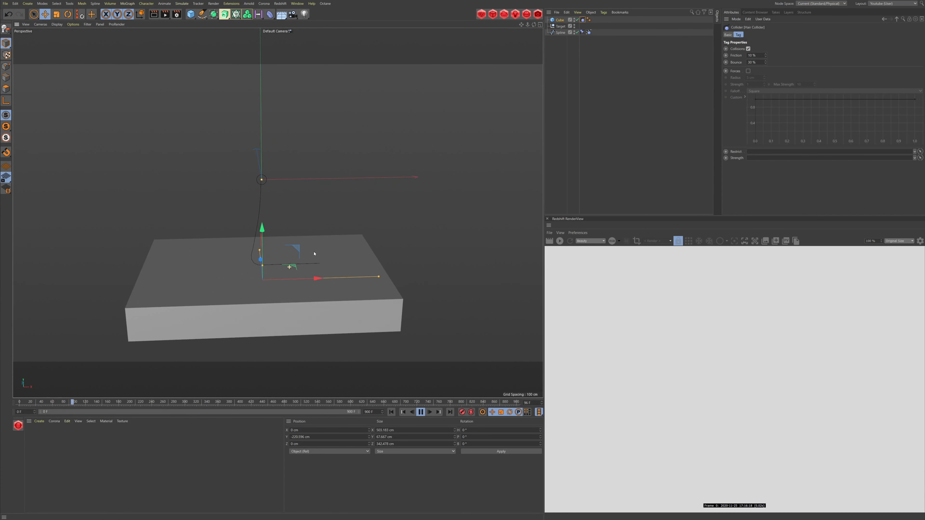
left_click(319, 268)
left_click_drag(266, 236, 266, 258)
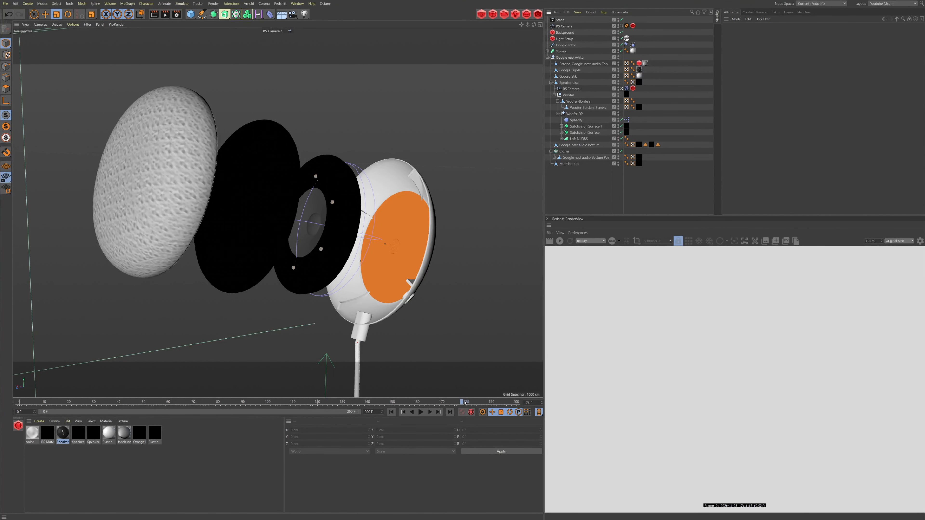
Step: Scrub the timeline of the exploded speaker scene to review the animation of its parts
mouse_move(461, 403)
left_mouse_down()
mouse_move(406, 398)
mouse_move(476, 402)
mouse_move(370, 397)
mouse_move(455, 389)
left_mouse_up()
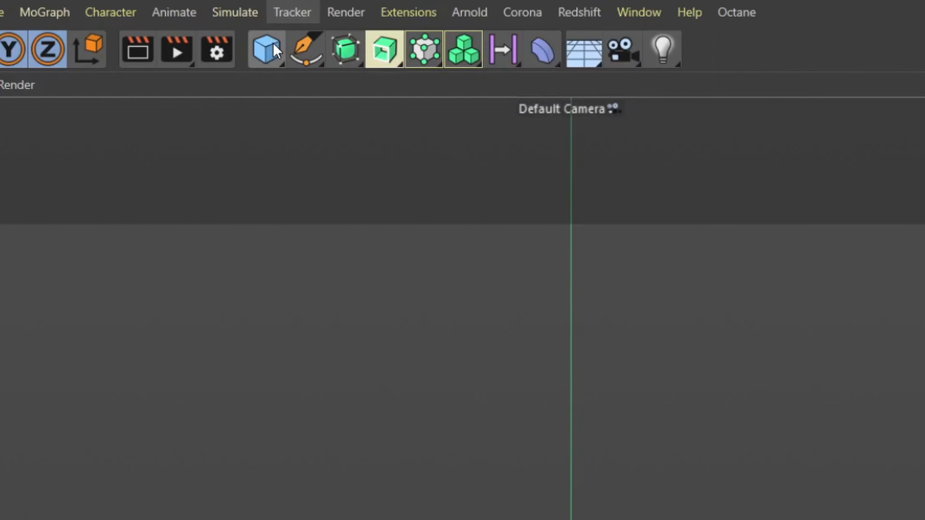
Step: Add a Disc object and set its disc segments and rotation segments to 32
left_click(277, 51)
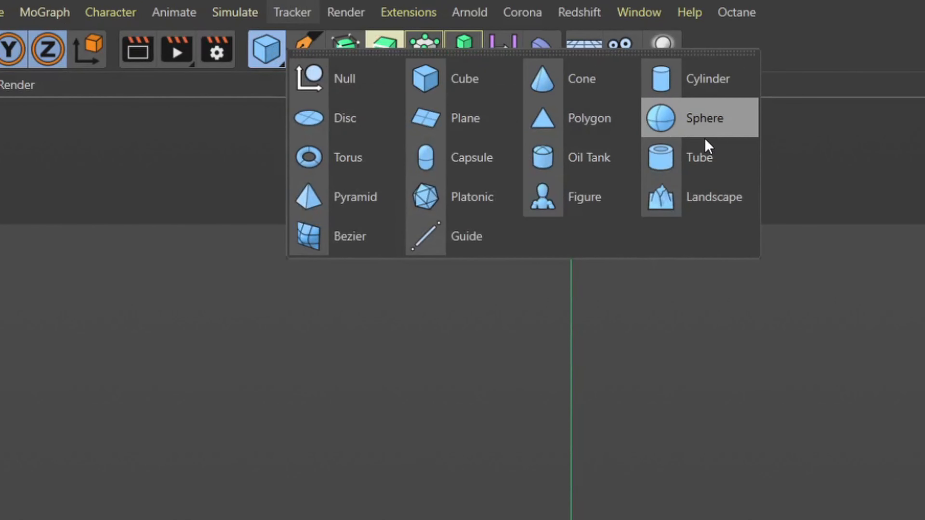
left_click(328, 118)
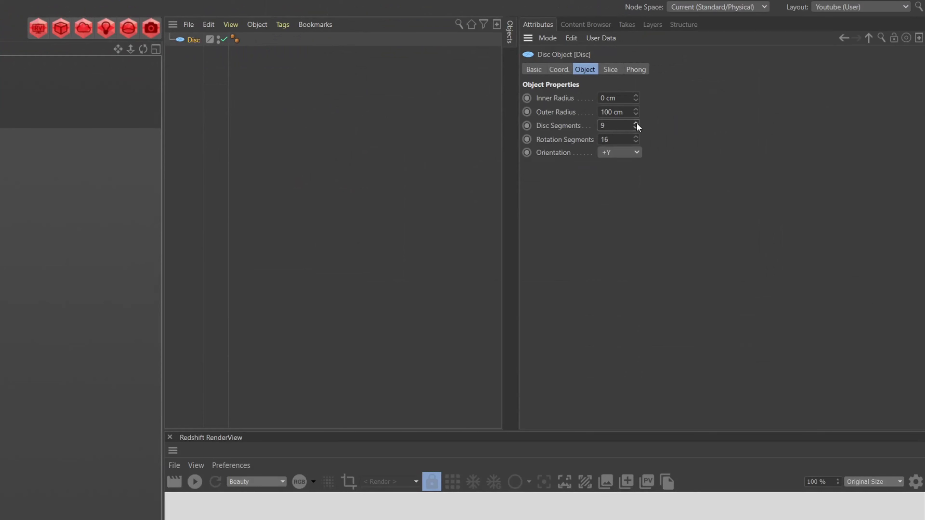
left_click(635, 137)
left_click(635, 137)
left_click(635, 136)
left_click_drag(616, 140, 530, 143)
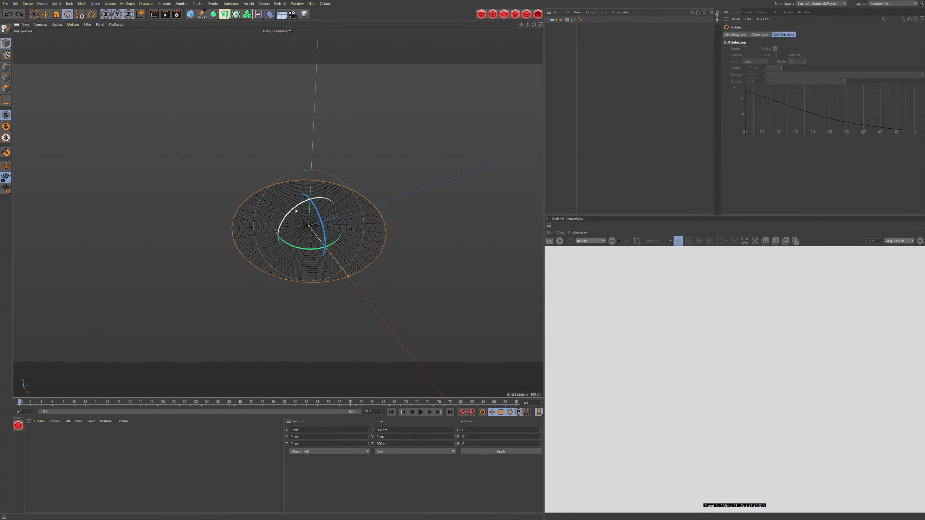
Step: Rotate the disc 90° so that it stands upright
left_click_drag(295, 208, 419, 184, "shift")
key("e")
left_click(420, 184)
scroll(392, 217, "up", 3)
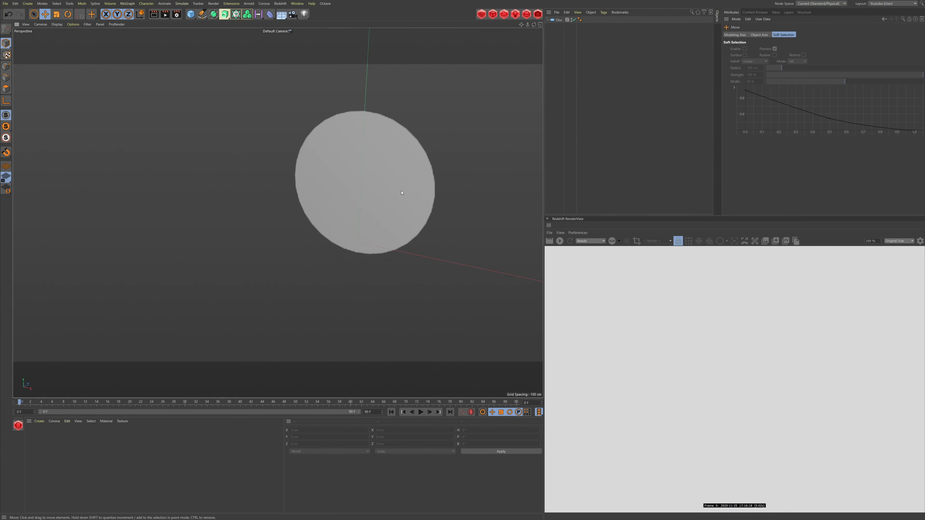
left_click_drag(368, 194, 401, 189, "alt")
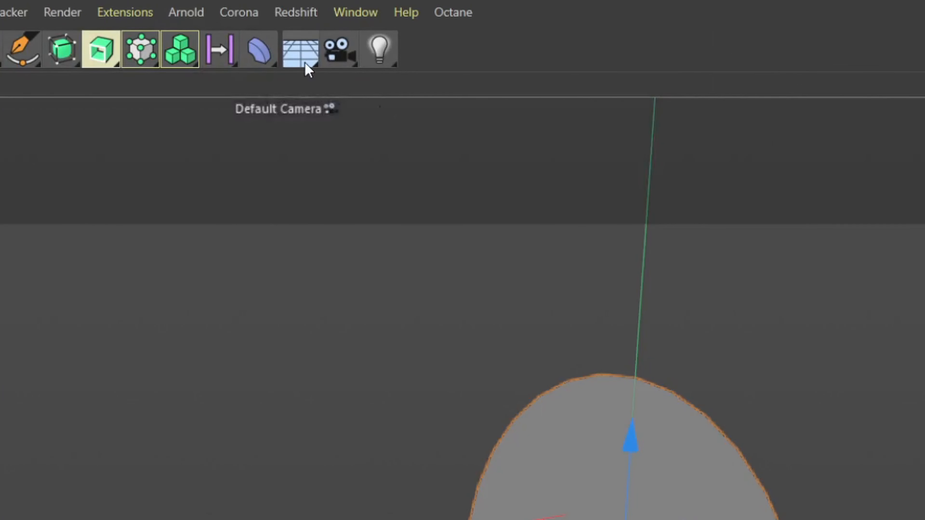
Step: Add a Spherify deformer and make it a child of the Disc
left_click(257, 51)
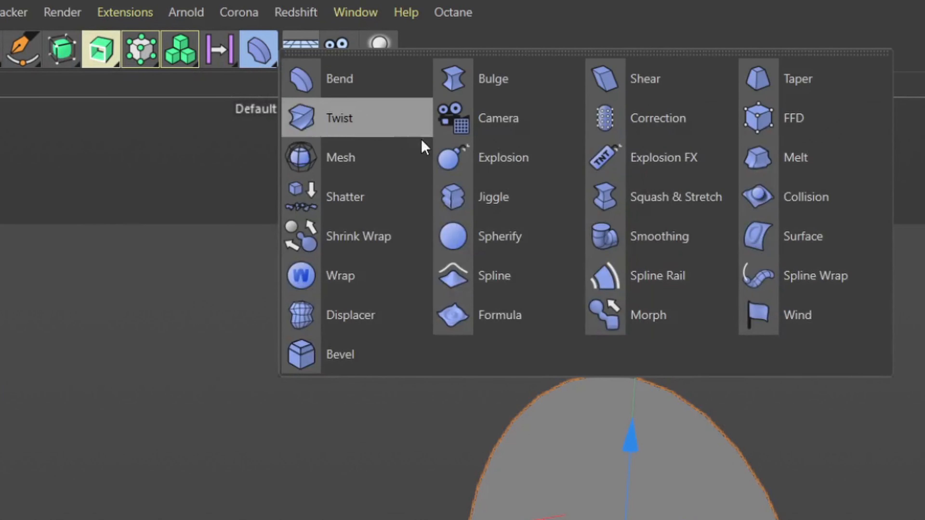
left_click(537, 242)
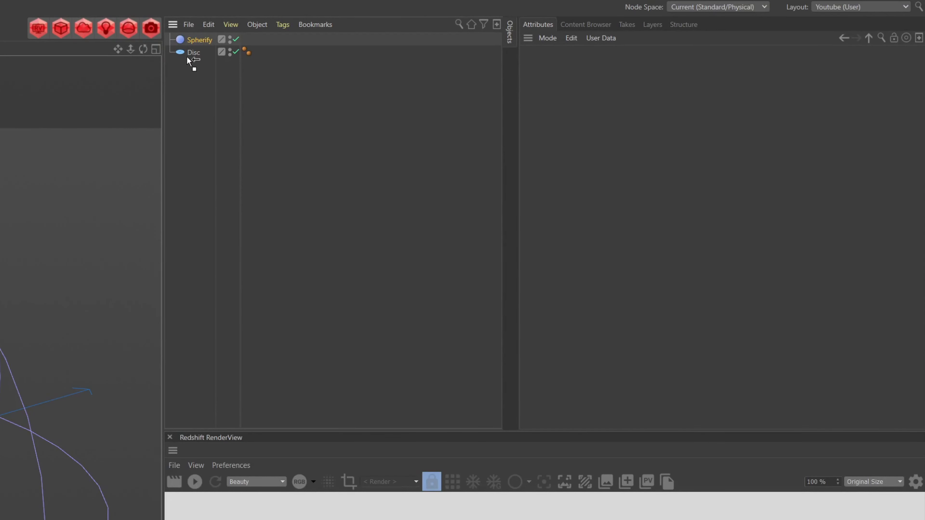
left_click_drag(192, 53, 193, 53)
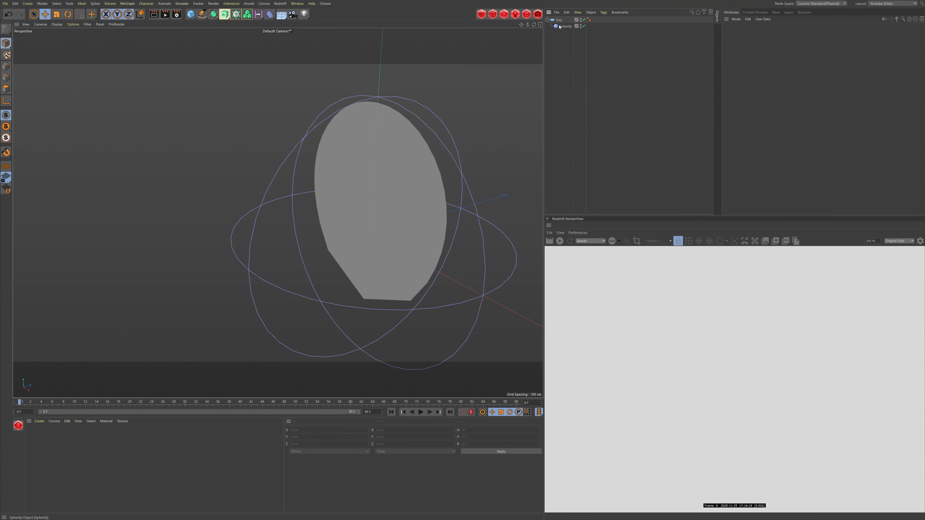
Step: Set the Spherify deformer's radius to 100 cm and its strength to 0 %
left_click(559, 26)
left_click_drag(423, 236, 392, 207, "alt")
left_click_drag(397, 196, 363, 283, "alt")
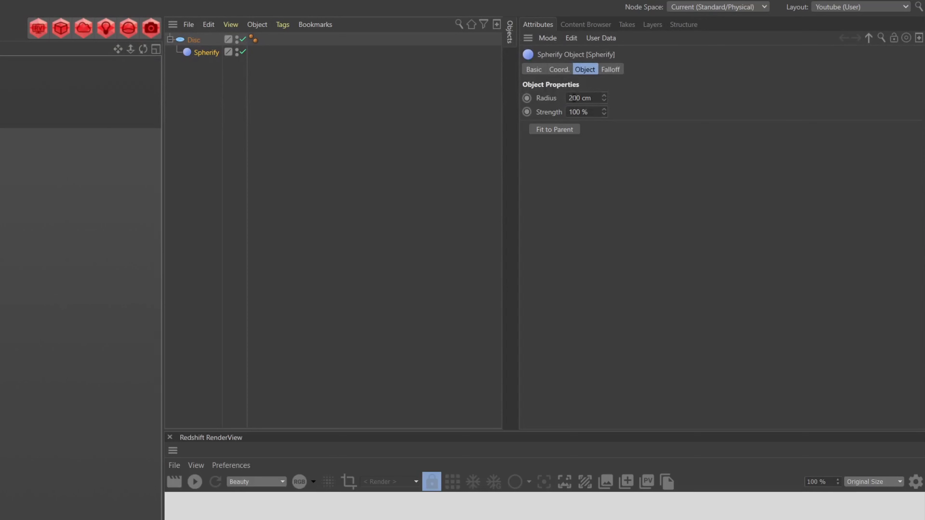
left_click_drag(574, 98, 530, 95)
type("1")
key("Tab")
type("25")
key("Return")
double_click(600, 112)
type("1")
Step: Move the Spherify deformer level with the disc's centre, about 53 cm behind the disc
left_click_drag(380, 285, 320, 265, "alt")
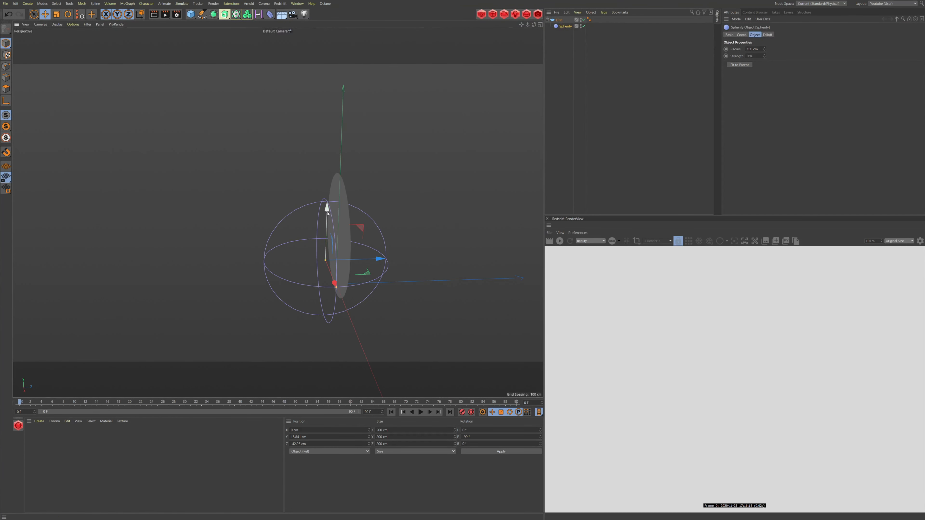
left_click_drag(327, 214, 328, 188)
left_click_drag(377, 235, 365, 235)
mouse_move(352, 235)
left_mouse_down("alt")
mouse_move(344, 248)
mouse_move(359, 242)
mouse_move(355, 229)
left_mouse_up("alt")
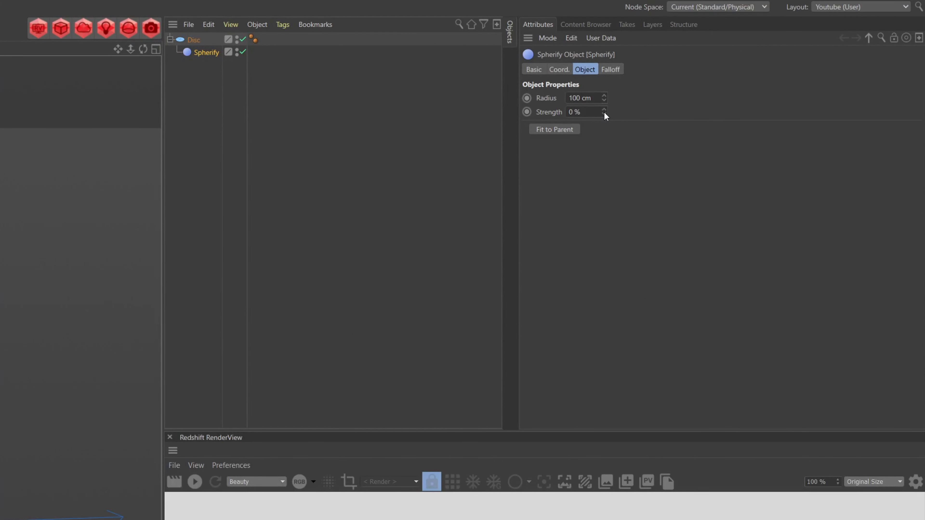
Step: Try a Spherify strength of 17 % and inspect the disc's curvature from several angles
left_click_drag(603, 112, 603, 136)
left_click_drag(437, 173, 517, 187, "alt")
scroll(286, 208, "up", 6)
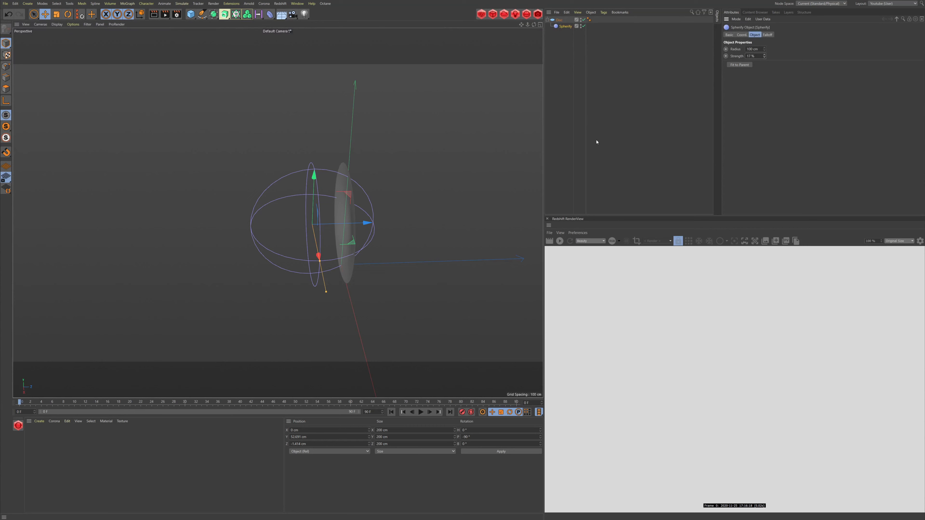
scroll(303, 212, "up", 3)
scroll(303, 212, "down", 5)
left_click_drag(386, 217, 339, 227, "alt")
key("ctrl+z")
Step: Set the Spherify deformer's strength to 16 %
mouse_move(764, 55)
left_mouse_down()
mouse_move(764, 30)
mouse_move(764, 55)
left_mouse_up()
left_click_drag(344, 213, 310, 215, "alt")
scroll(311, 215, "down", 3)
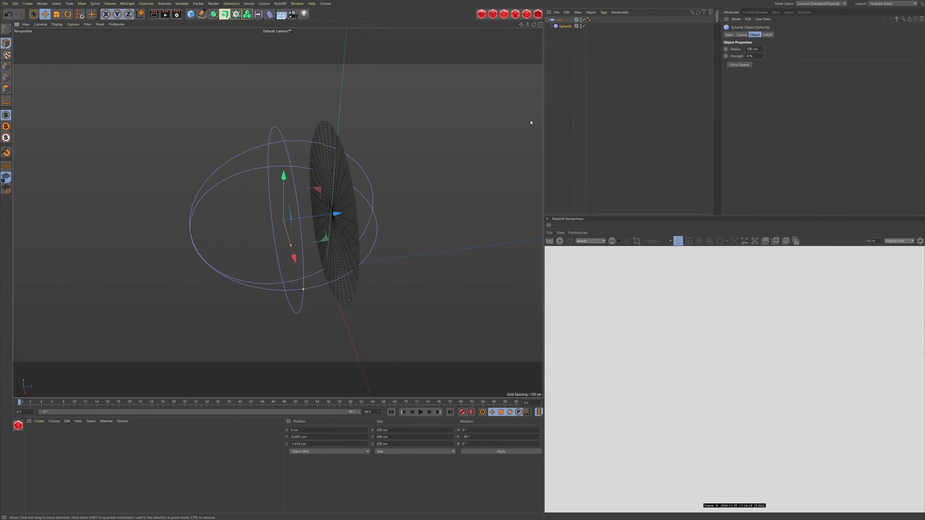
left_click_drag(764, 56, 764, 53)
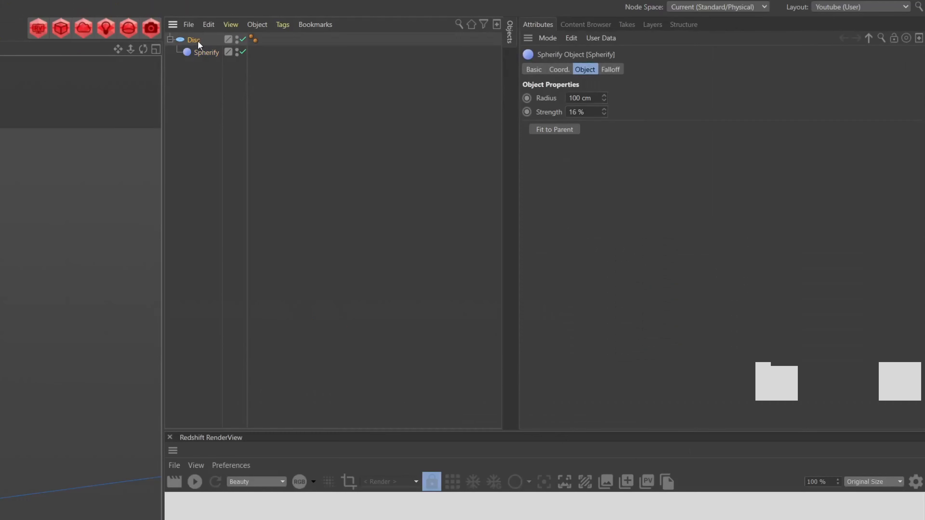
Step: Add an XPresso tag to the Disc and move its editor window aside
left_click(197, 40)
right_click(197, 37)
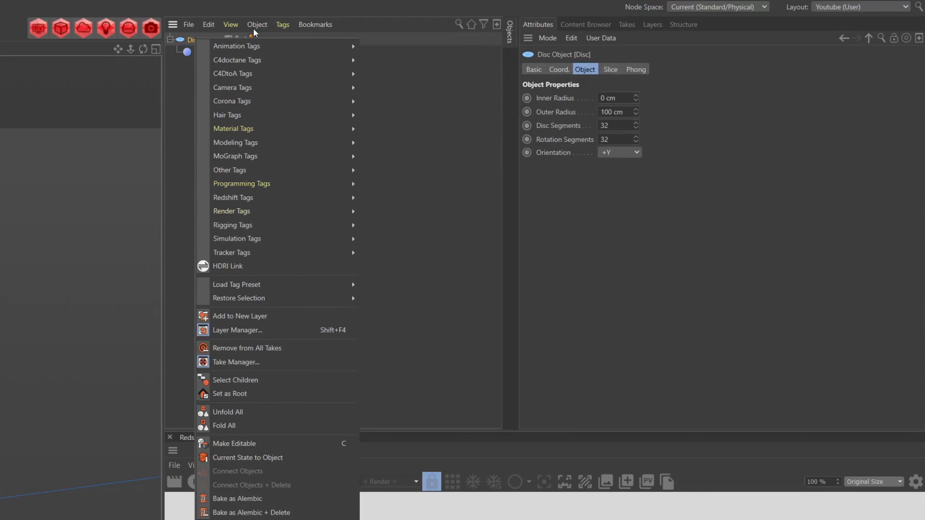
mouse_move(260, 192)
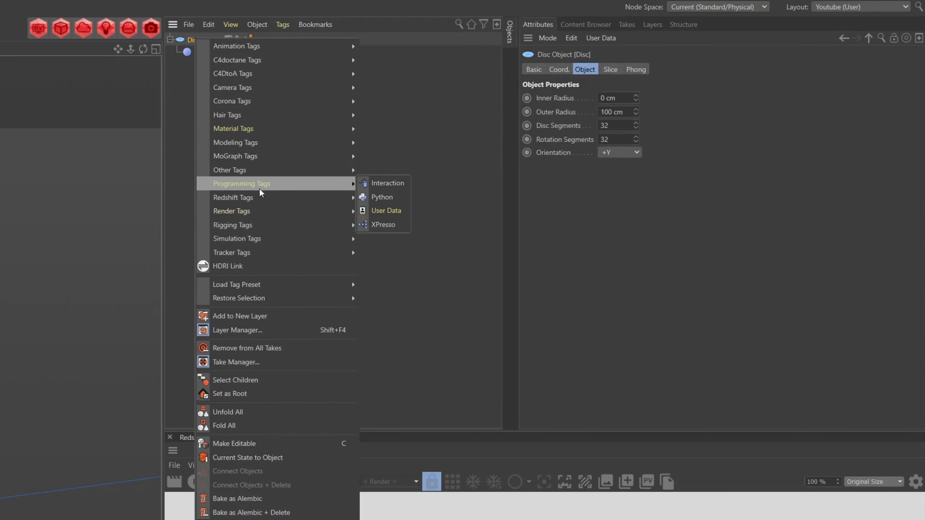
left_click(384, 224)
left_click_drag(514, 219, 49, 210)
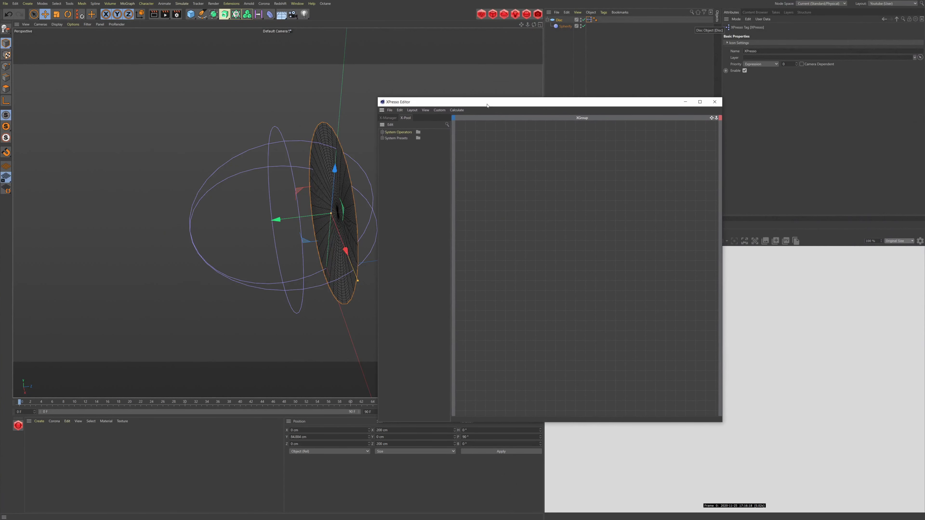
Step: Move the XPresso editor window clear of the disc so the viewport stays visible while the node graph is built
left_click_drag(487, 107, 127, 55)
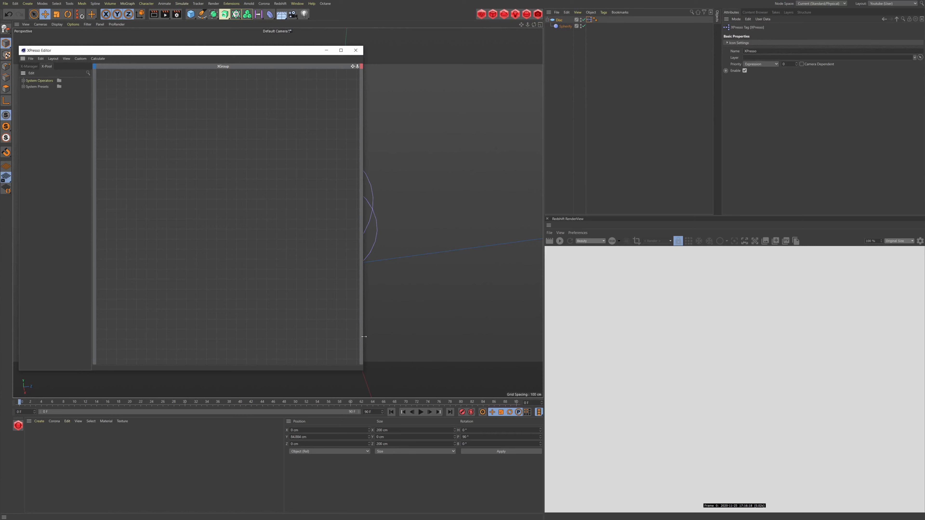
left_click_drag(218, 51, 632, 121)
left_click_drag(331, 233, 351, 208, "alt")
scroll(351, 208, "up", 2)
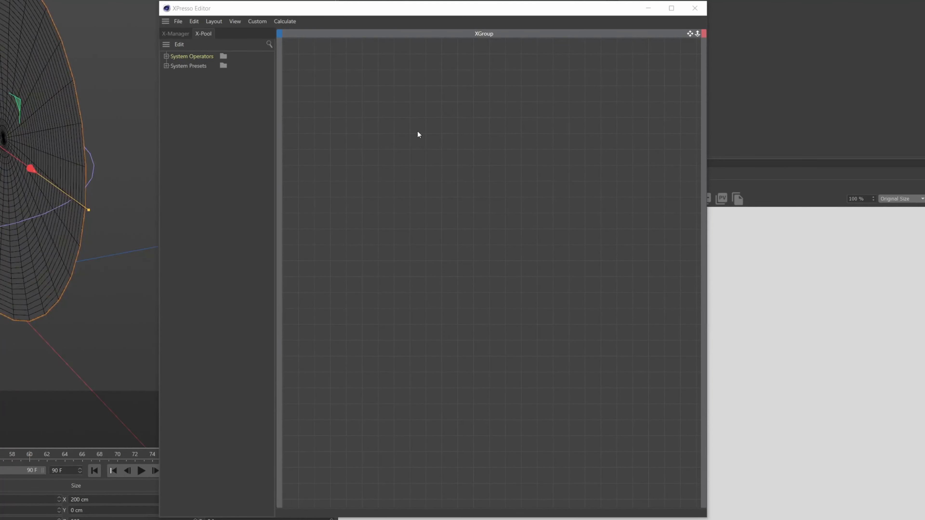
Step: Search the node library for "noise" and add a Noise node to the XPresso graph
right_click(356, 66)
mouse_move(386, 70)
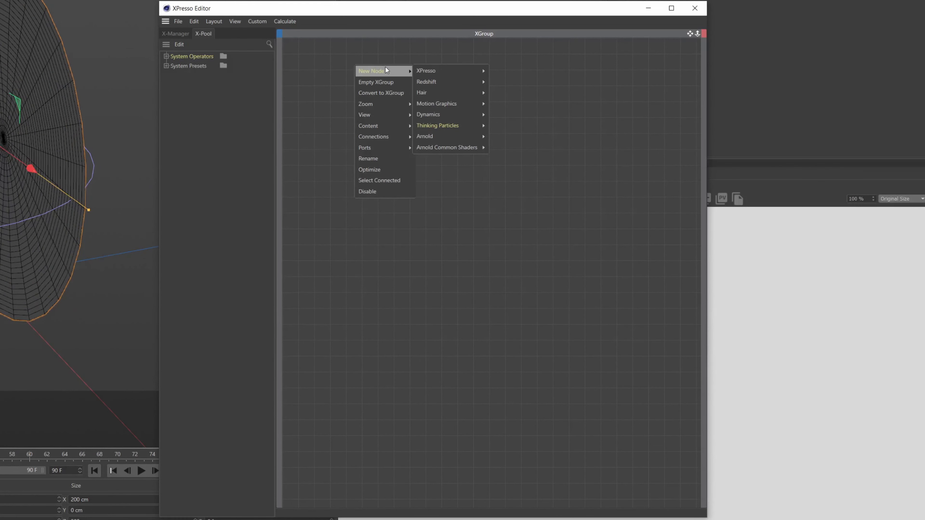
left_click(269, 44)
type("noise")
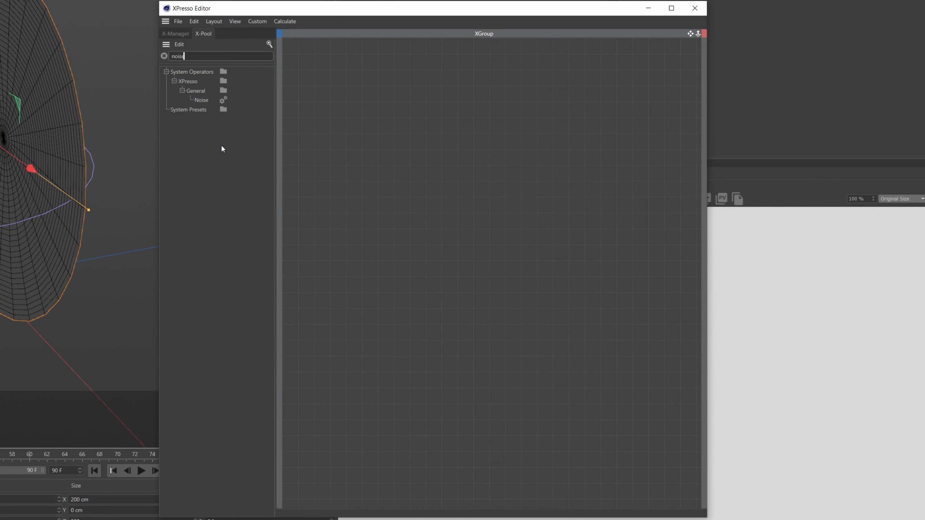
left_click_drag(201, 100, 369, 151)
left_click(411, 98)
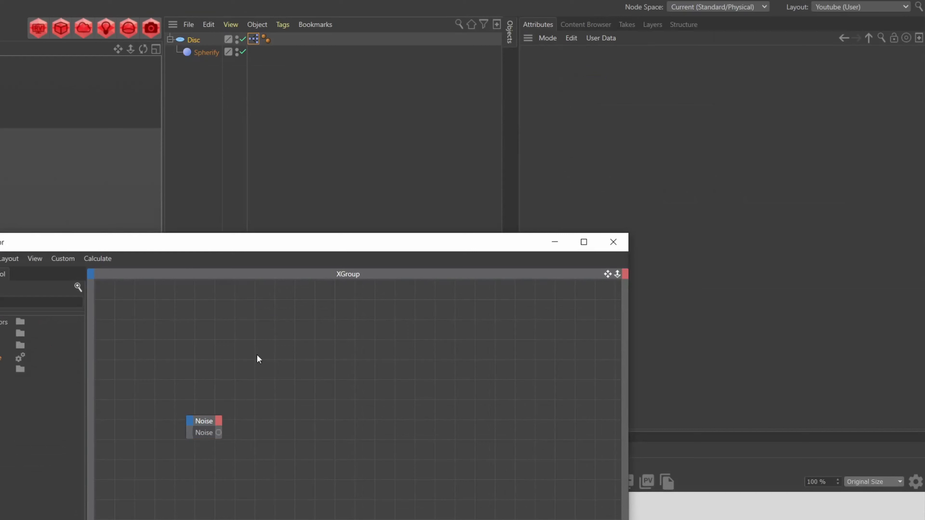
Step: Add the Spherify deformer to the graph with a Strength input and connect the Noise node's output to it
left_click(201, 53)
left_click_drag(200, 51, 263, 453)
left_click(445, 163)
mouse_move(482, 247)
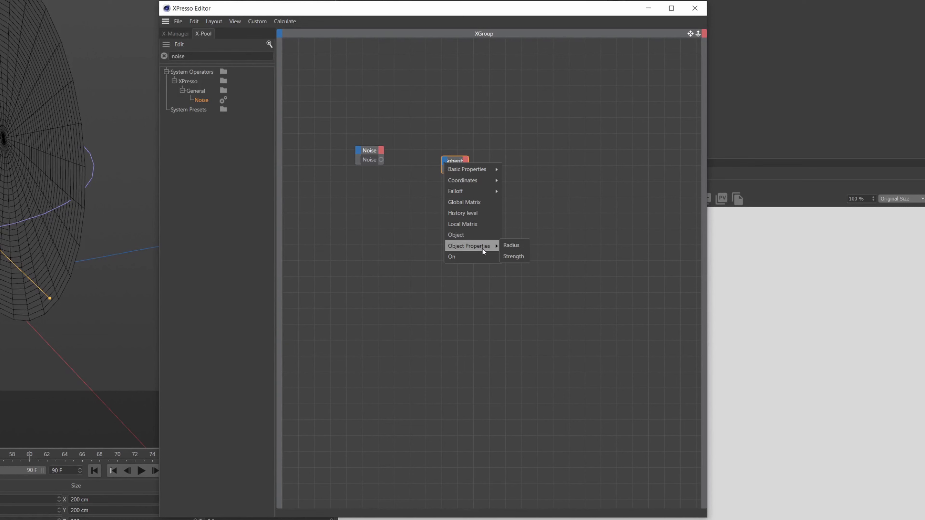
left_click(521, 257)
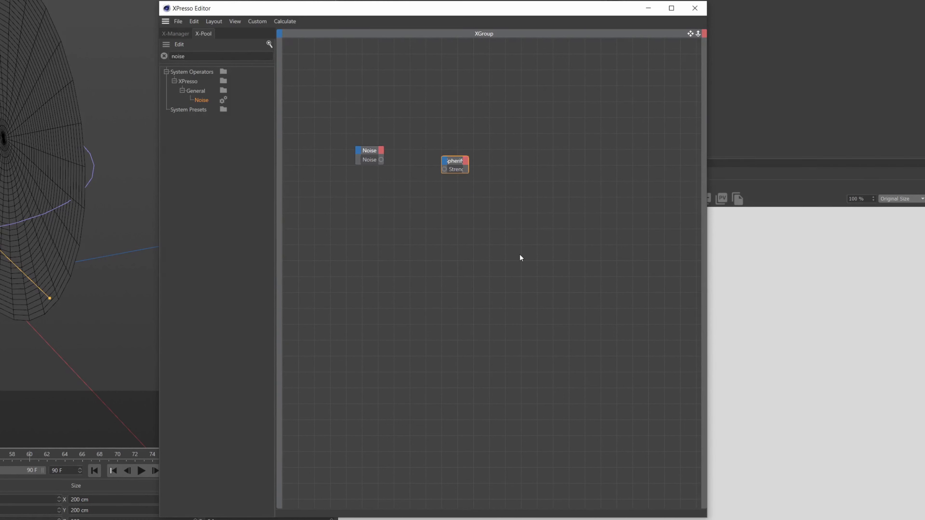
left_click_drag(407, 156, 444, 169)
Step: Set the Noise node's amplitude to 0.5 and open its frequency value for editing
left_click(370, 151)
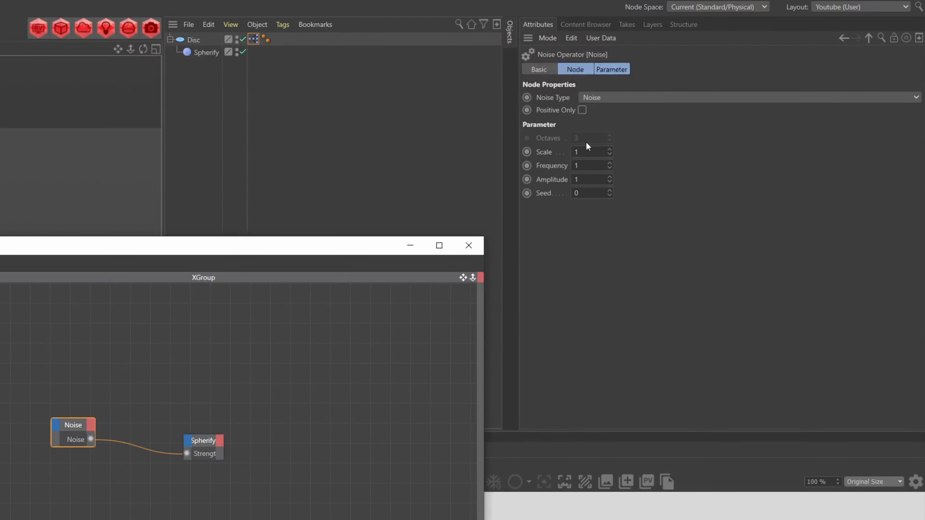
left_click(595, 179)
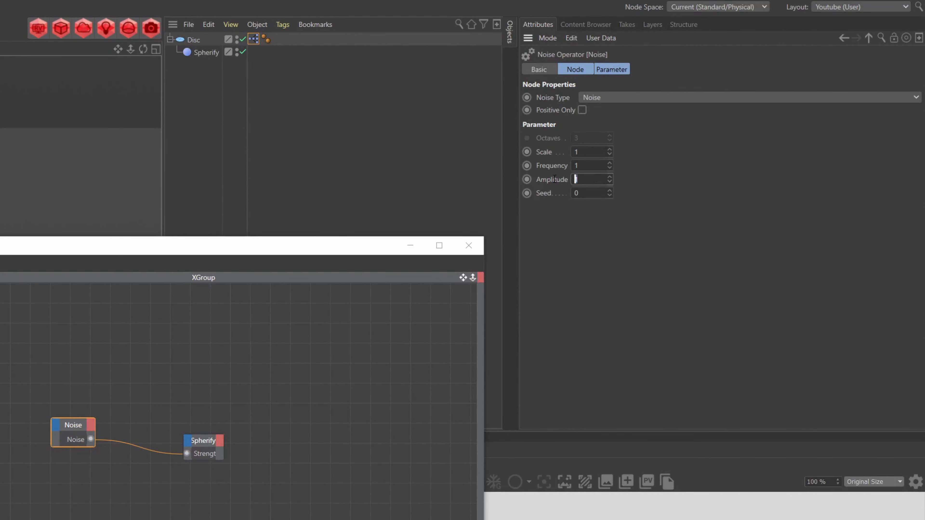
type(".5")
key("Return")
left_click(591, 165)
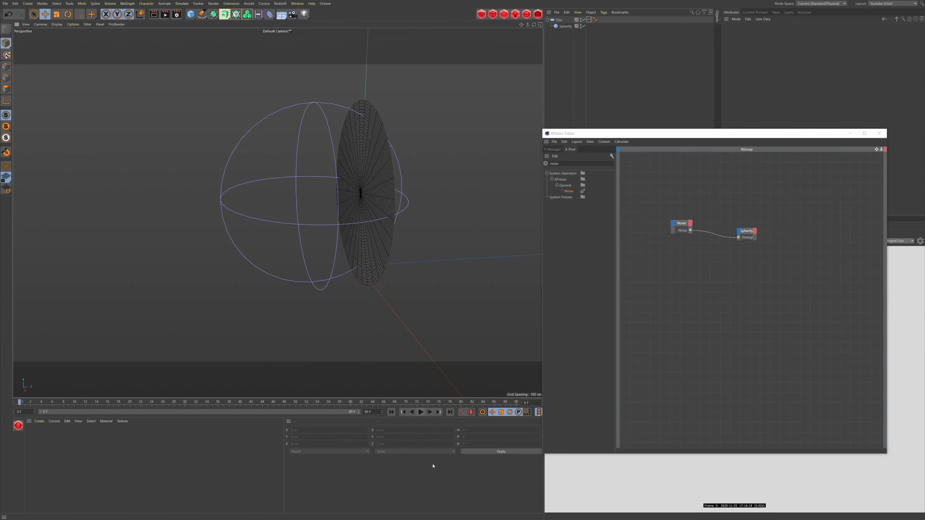
Step: Play the animation to preview the disc's motion and arrange the Noise and Spherify nodes closer together
left_click(421, 414)
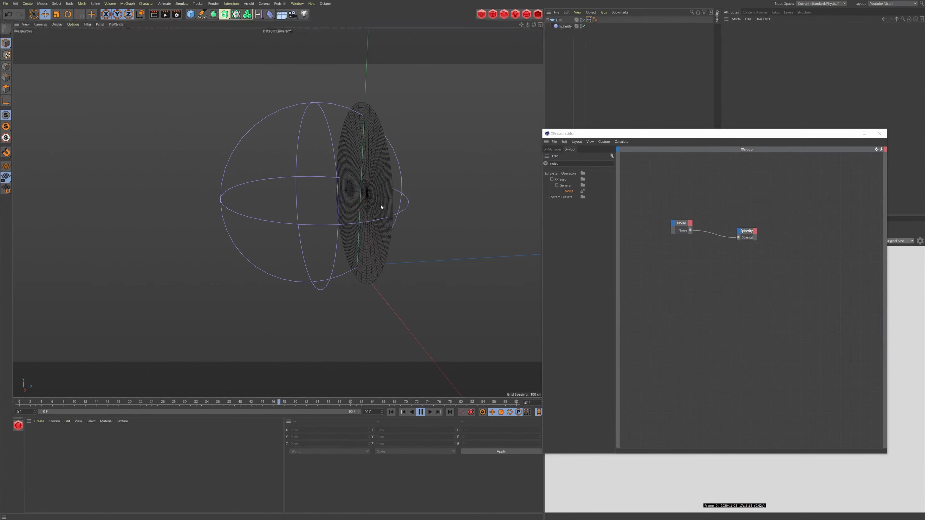
left_click(682, 236)
left_click_drag(682, 236, 682, 233)
left_click_drag(740, 239, 730, 236)
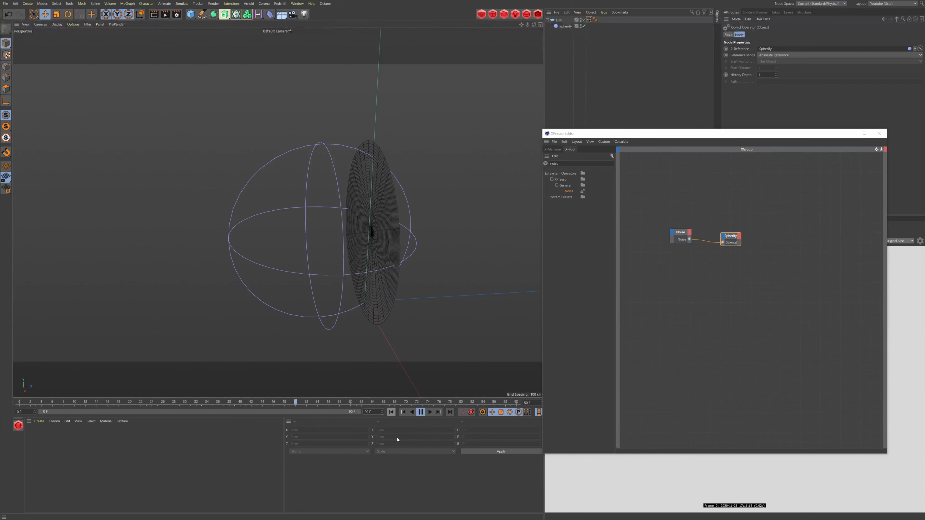
Step: Extend the timeline's end to frame 900 and stretch the preview range over its full length
left_click(366, 413)
type("0")
key("Return")
left_click_drag(78, 411, 360, 412)
scroll(426, 276, "down", 2)
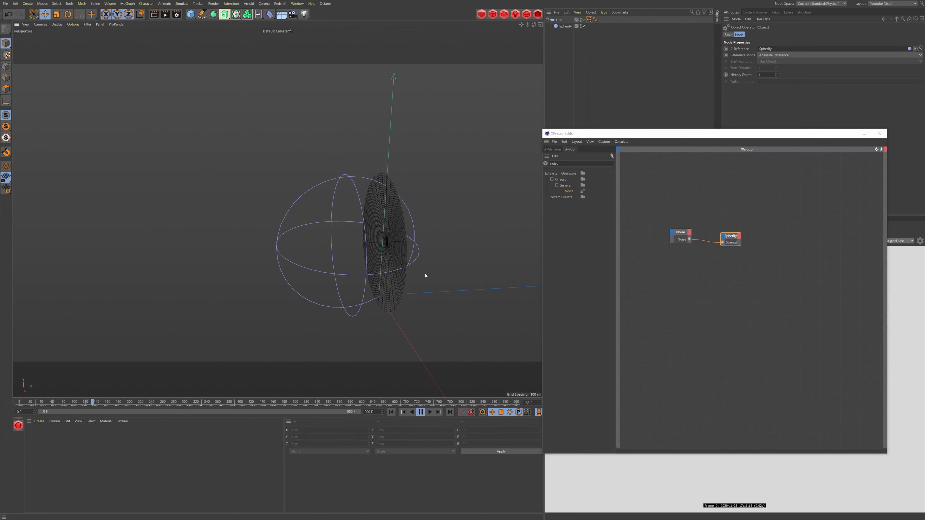